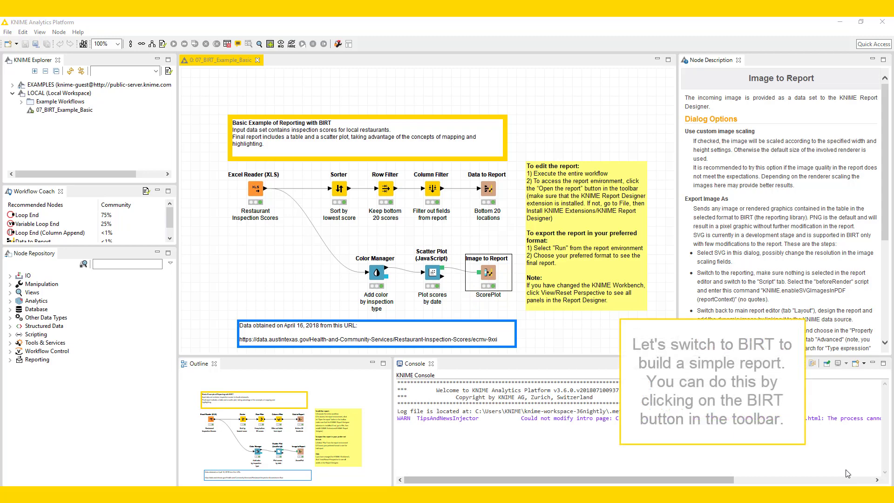
# Step: Open the workflow's report in BIRT and set the master page orientation to Landscape
pyautogui.click(84, 45)
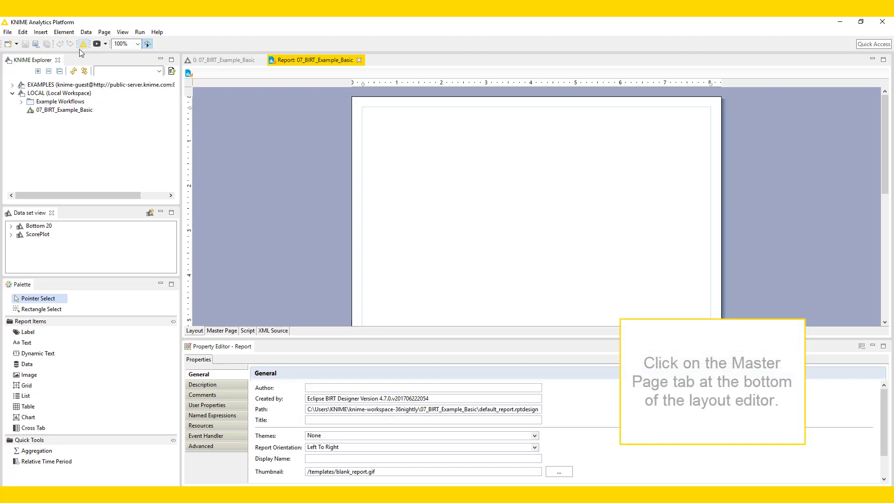
pyautogui.click(219, 331)
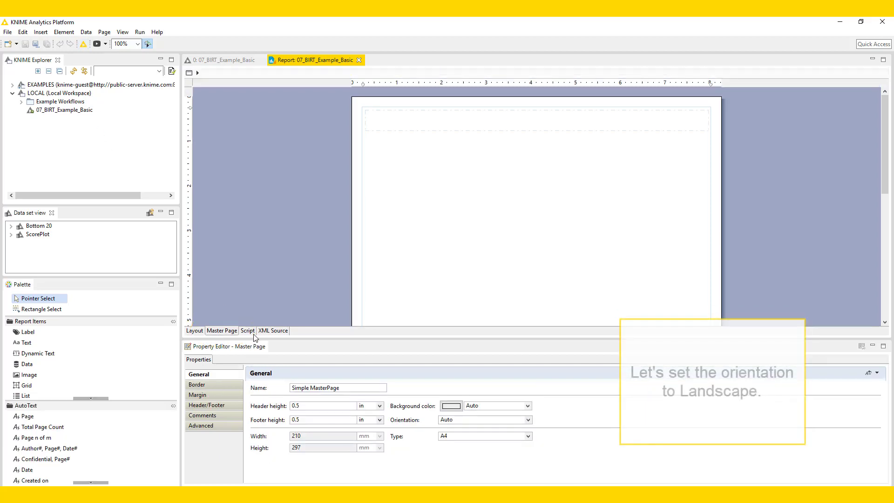
pyautogui.click(528, 419)
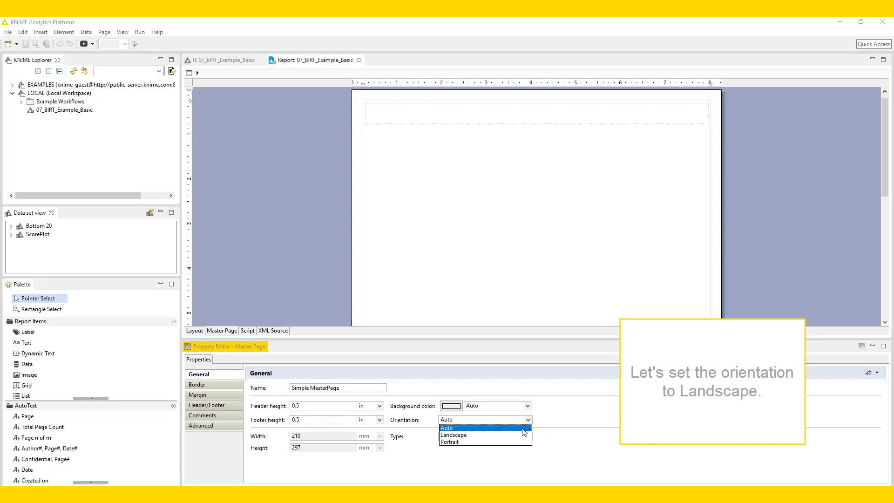
pyautogui.click(517, 435)
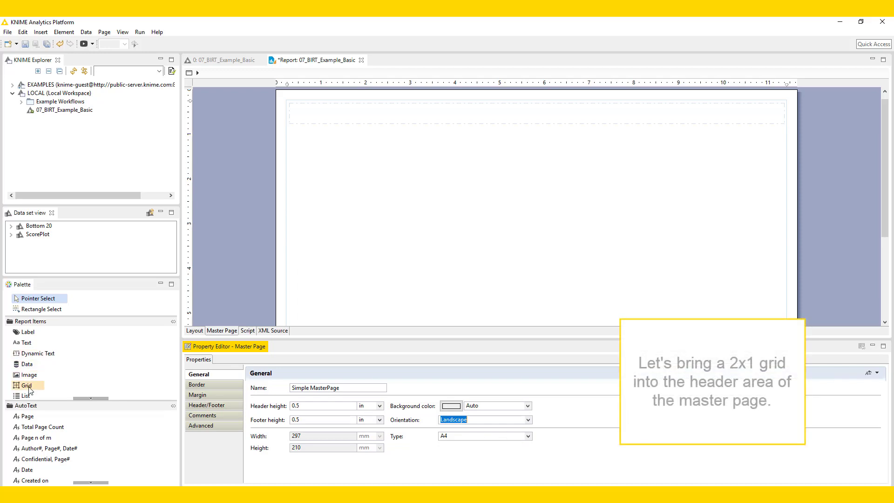
# Step: Insert a 2-column, 1-row grid into the master page header
pyautogui.moveTo(27, 385); pyautogui.dragTo(321, 122)
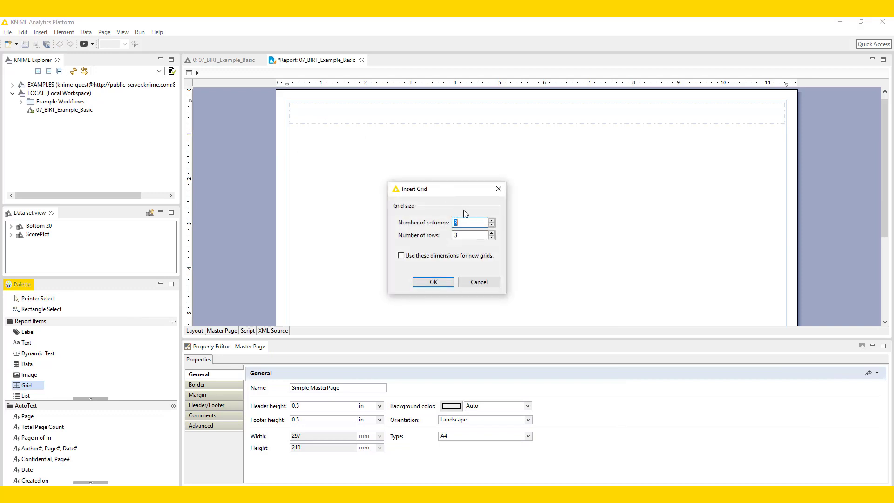
pyautogui.doubleClick(492, 237)
pyautogui.click(443, 283)
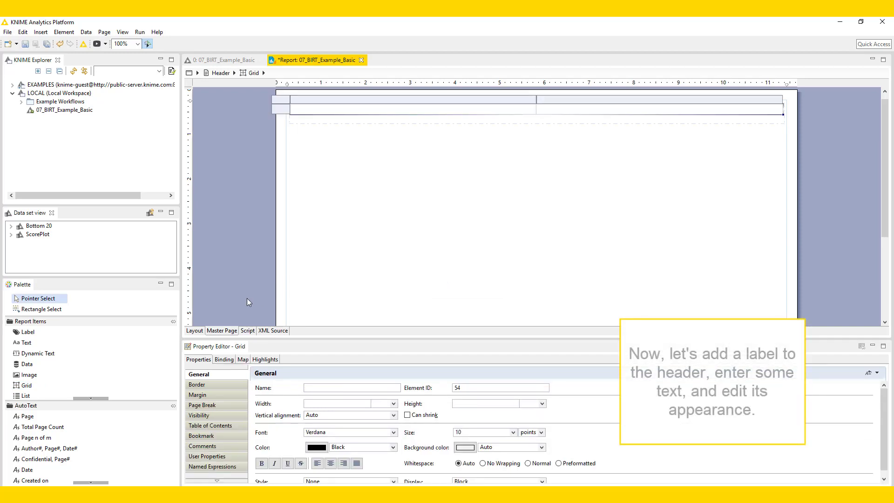
# Step: Add the label 'Austin Restaurants Report' in the right cell, coloured Blue at size 24, and widen it
pyautogui.moveTo(28, 331); pyautogui.dragTo(565, 114)
pyautogui.write('Aus')
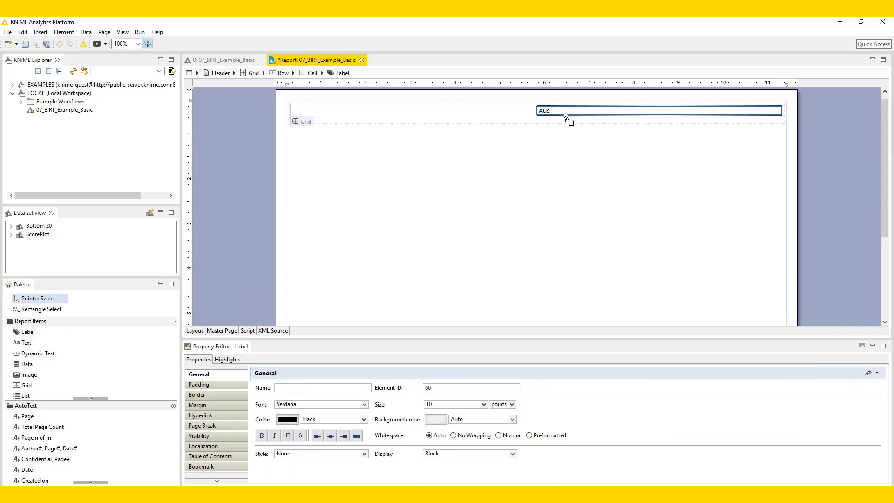
pyautogui.write('tin Restaurants Report')
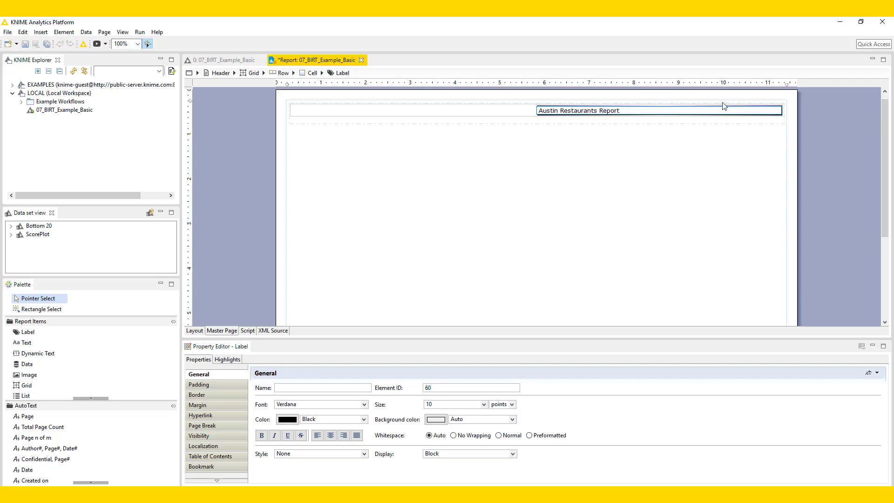
pyautogui.click(724, 145)
pyautogui.click(668, 113)
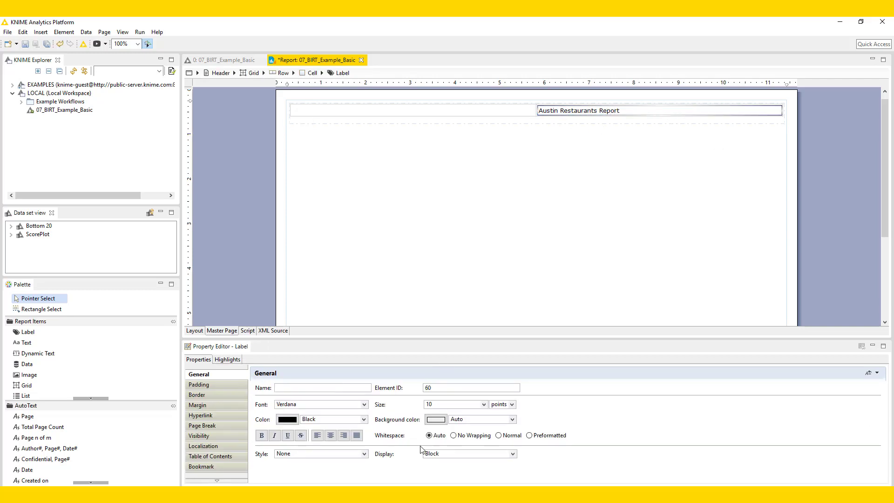
pyautogui.click(364, 419)
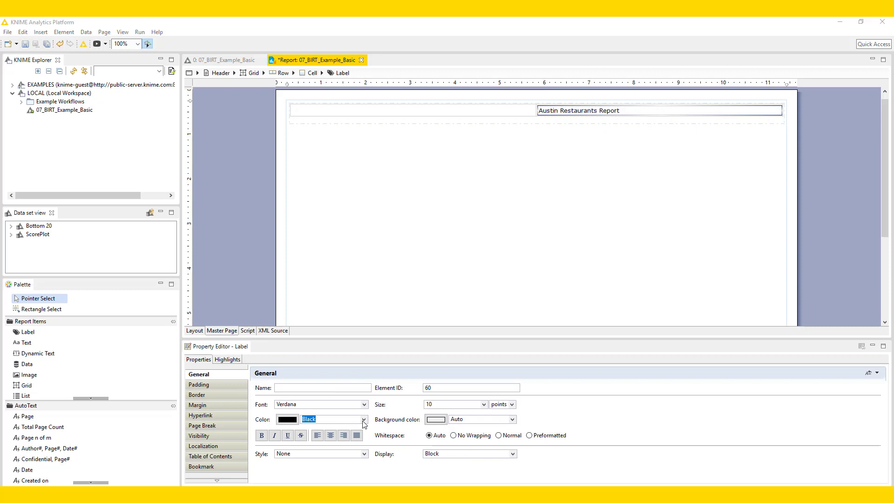
pyautogui.click(319, 300)
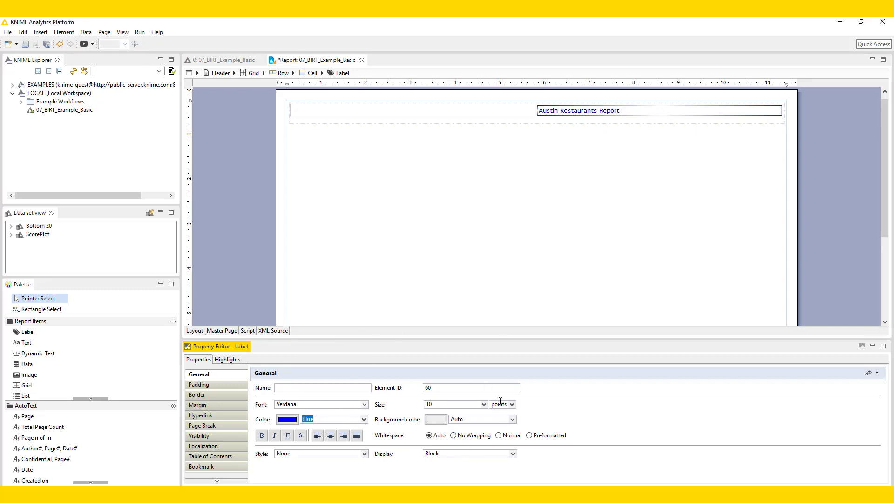
pyautogui.click(485, 405)
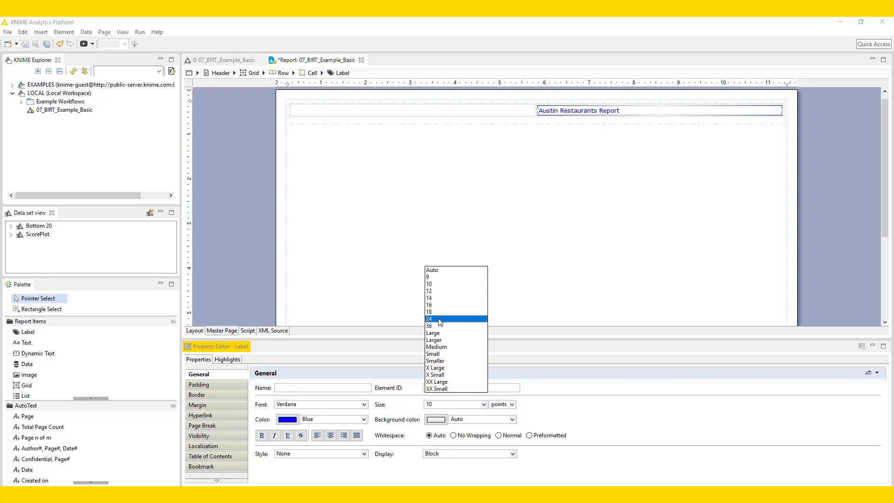
pyautogui.click(441, 318)
pyautogui.moveTo(537, 109); pyautogui.dragTo(395, 115)
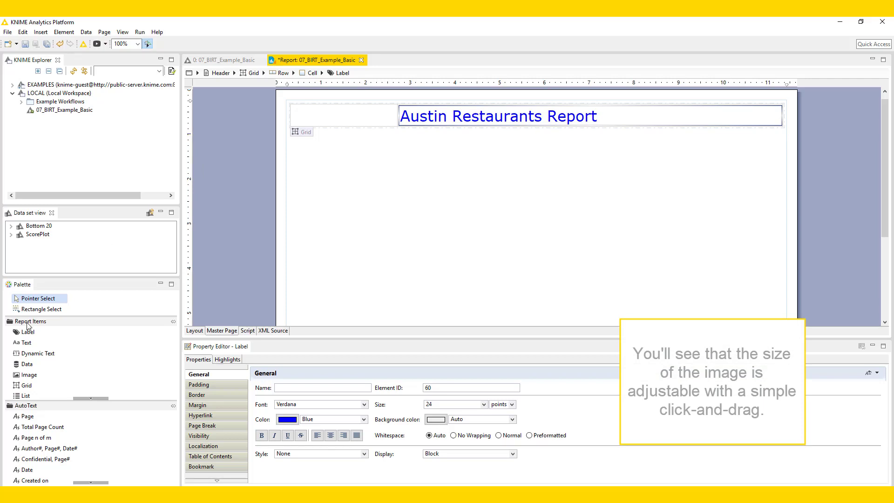
# Step: Place embedded image austintexasheader.jpg in the left header cell, resized to about 131x107 pixels
pyautogui.moveTo(28, 374); pyautogui.dragTo(300, 118)
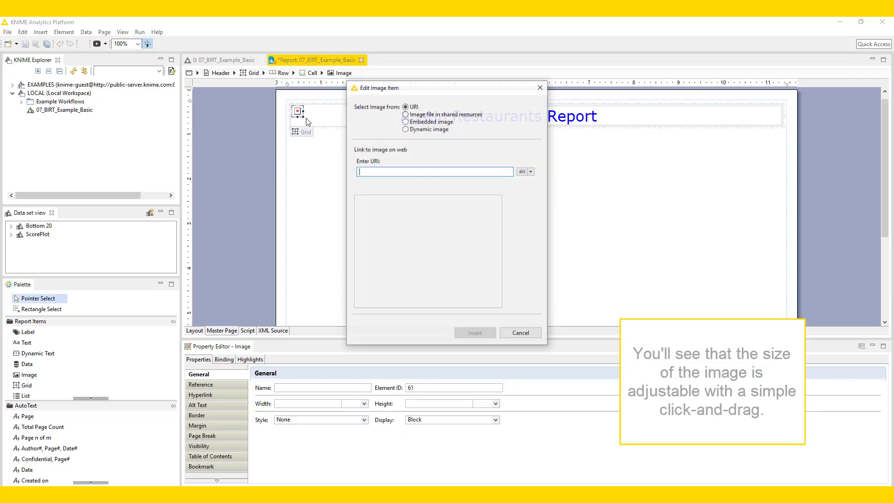
pyautogui.click(406, 121)
pyautogui.click(416, 169)
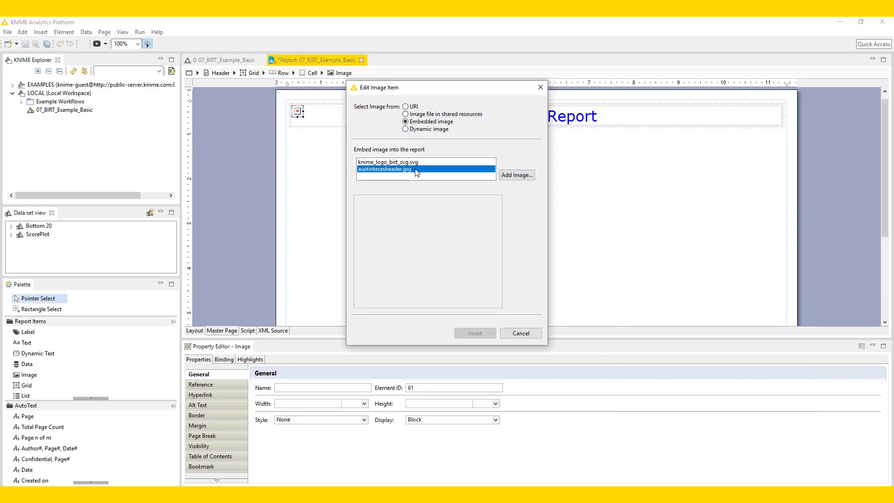
pyautogui.click(475, 333)
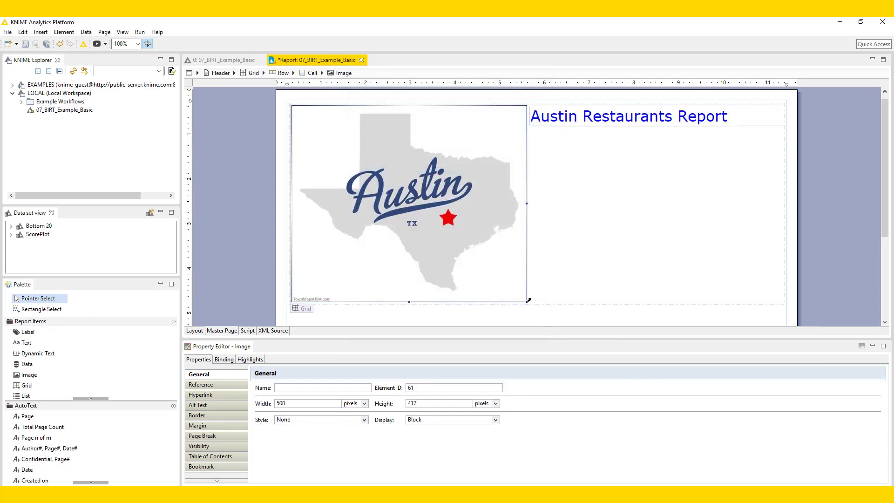
pyautogui.moveTo(529, 300); pyautogui.dragTo(359, 153)
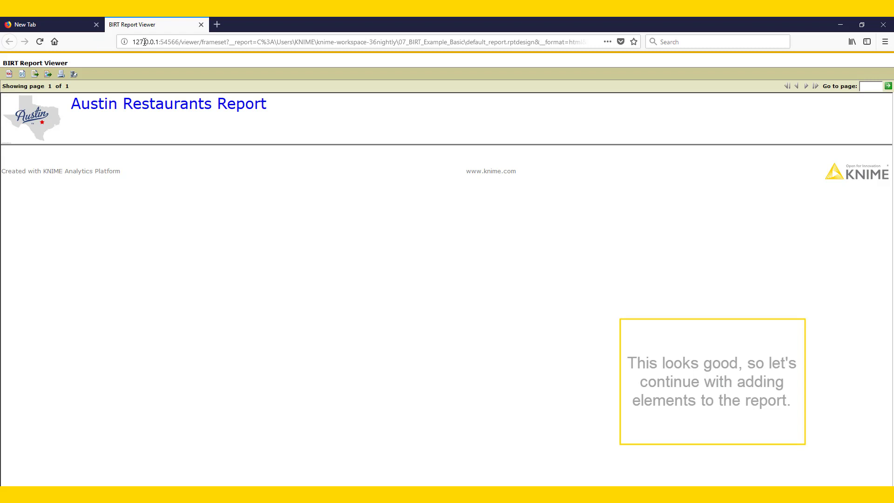
pyautogui.click(842, 24)
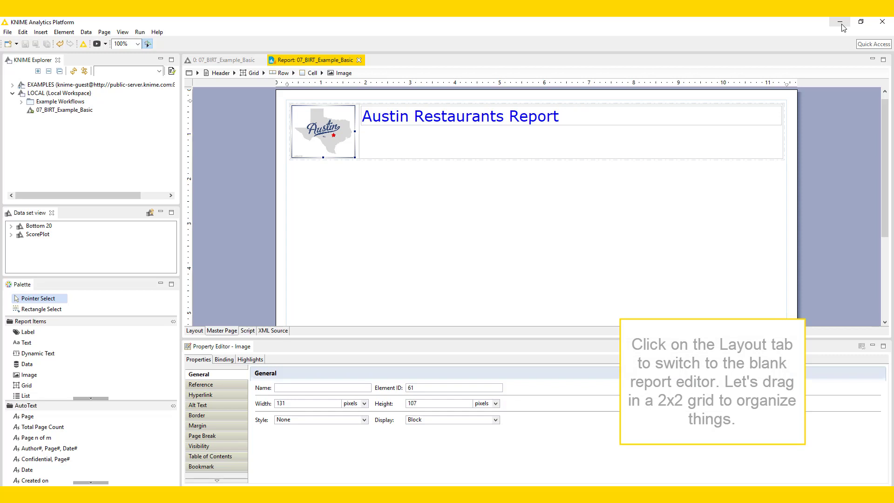
# Step: Return to the main layout and insert a 2-column, 2-row grid in the report body
pyautogui.click(194, 331)
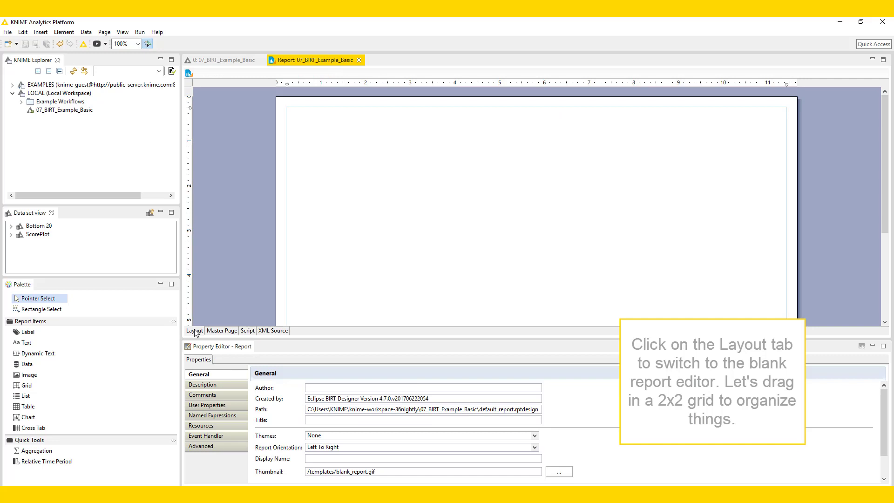
pyautogui.moveTo(27, 385); pyautogui.dragTo(356, 139)
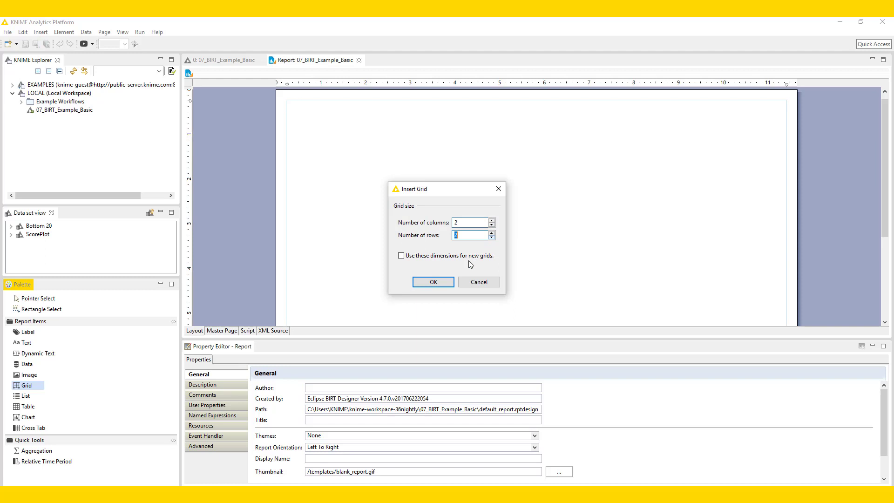
pyautogui.click(432, 282)
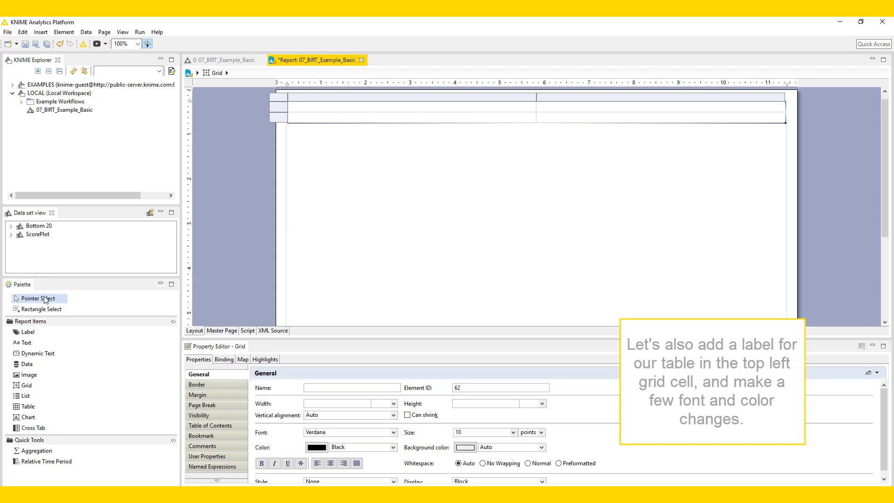
# Step: Add the label 'Bottom 20 Restaurant Scores' to the grid's top-left cell
pyautogui.moveTo(25, 332); pyautogui.dragTo(312, 105)
pyautogui.write('Bottom 20 ')
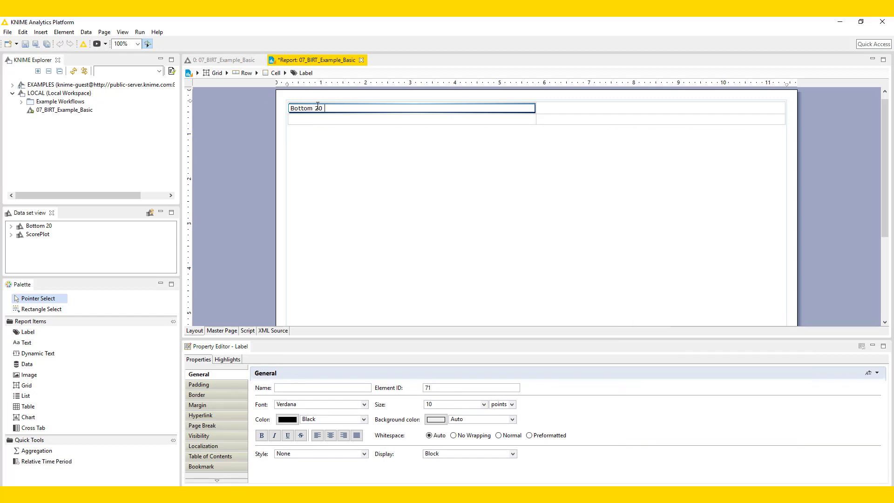
pyautogui.write('Restaurant Scores')
pyautogui.click(585, 263)
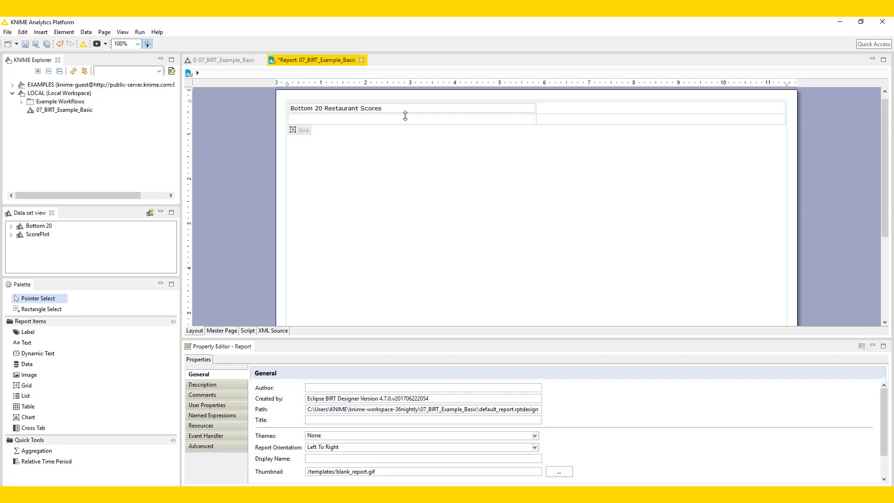
# Step: Style the title with a Blue background, White bold text, centred
pyautogui.click(390, 111)
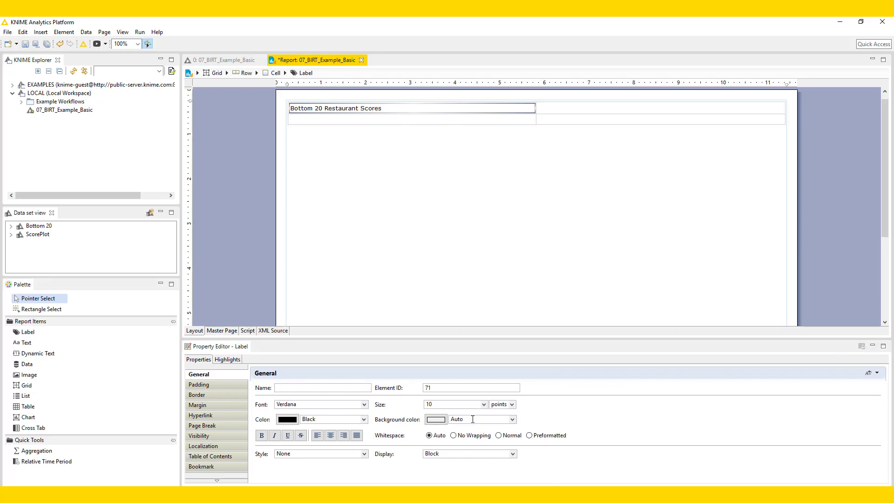
pyautogui.click(512, 419)
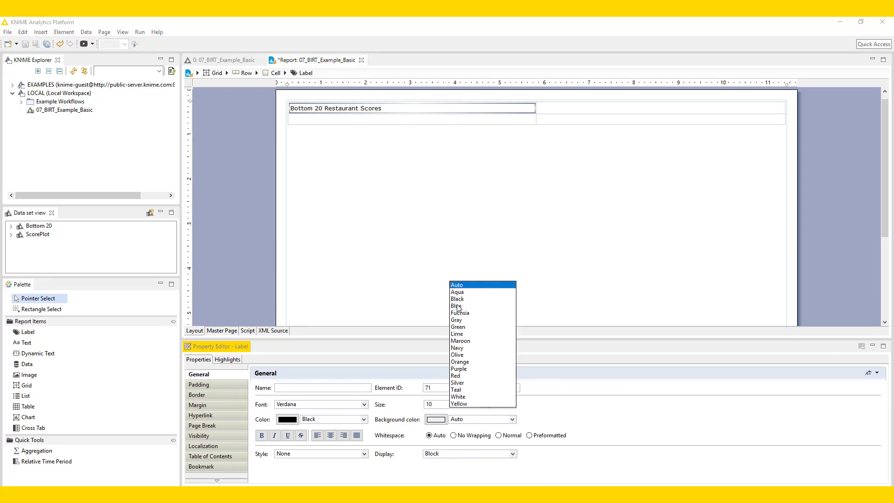
pyautogui.click(459, 307)
pyautogui.click(364, 419)
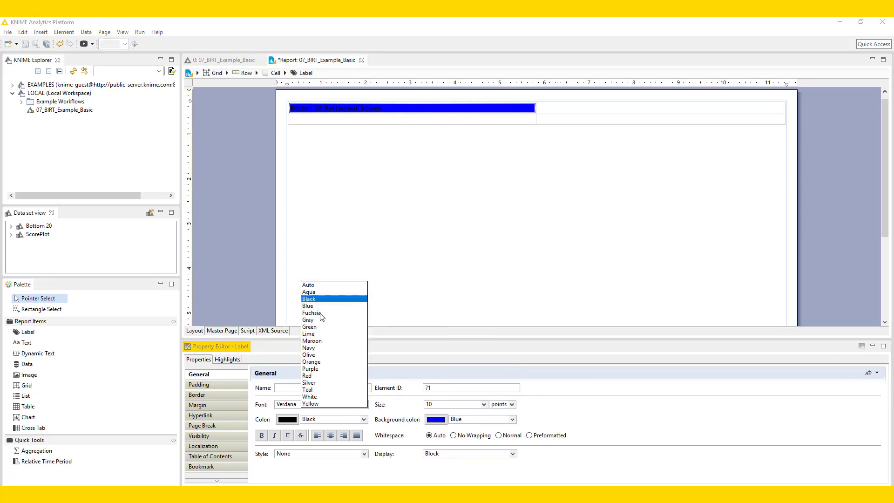
pyautogui.click(310, 396)
pyautogui.click(261, 435)
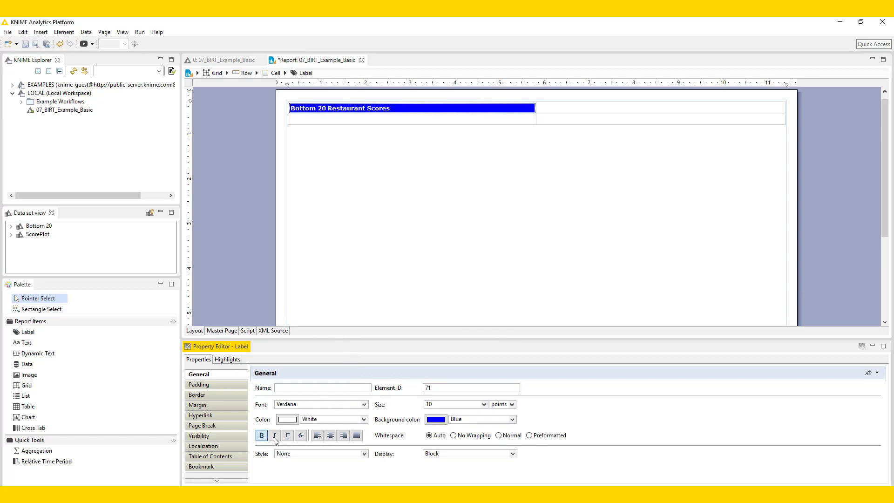
pyautogui.click(318, 437)
pyautogui.click(331, 435)
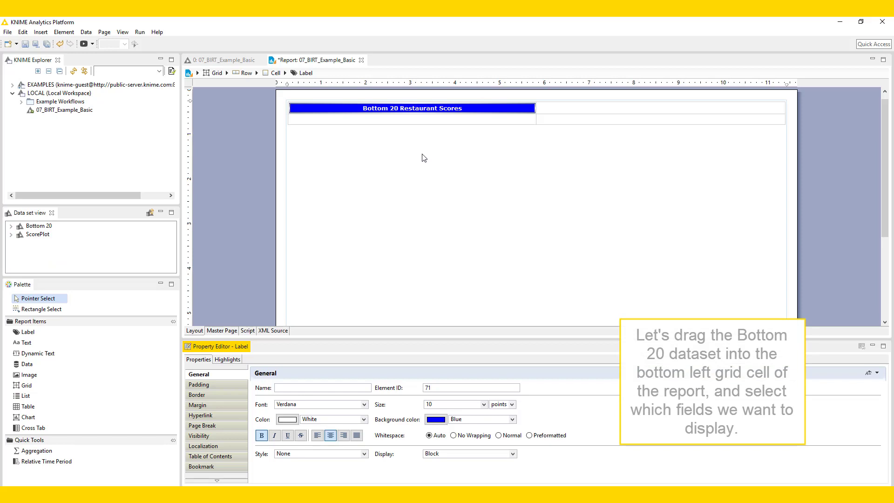
# Step: Drop the Bottom 20 data set into the bottom-left cell with Restaurant Name, Zip Code and Score columns
pyautogui.moveTo(37, 228); pyautogui.dragTo(303, 124)
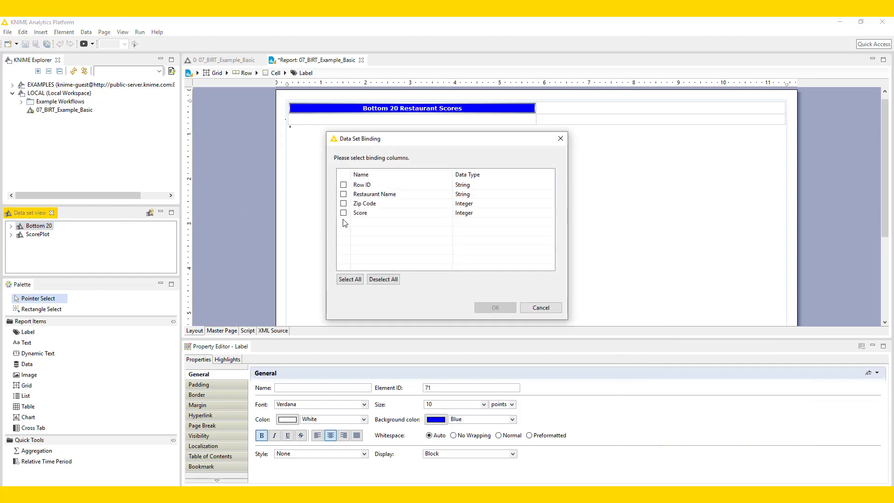
pyautogui.click(344, 194)
pyautogui.click(343, 203)
pyautogui.click(343, 212)
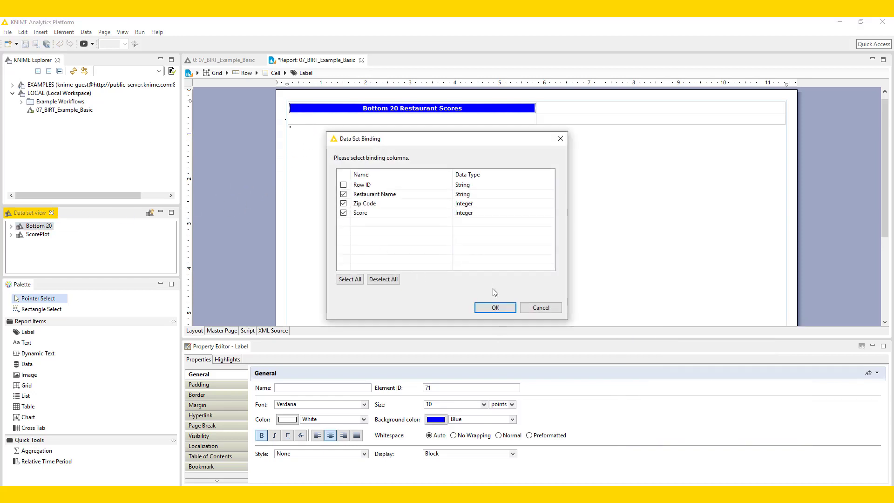
pyautogui.click(494, 307)
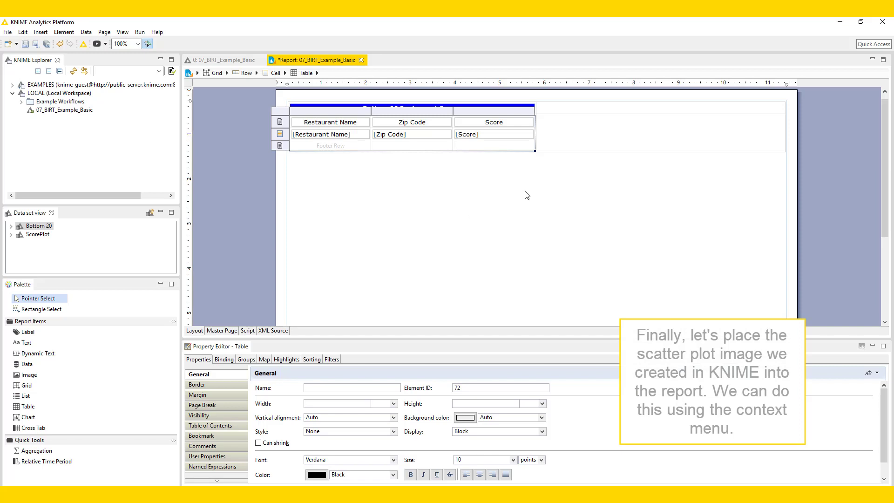
# Step: Insert a dynamic image in the bottom-right cell bound to the ScorePlot data set's Image column
pyautogui.rightClick(562, 134)
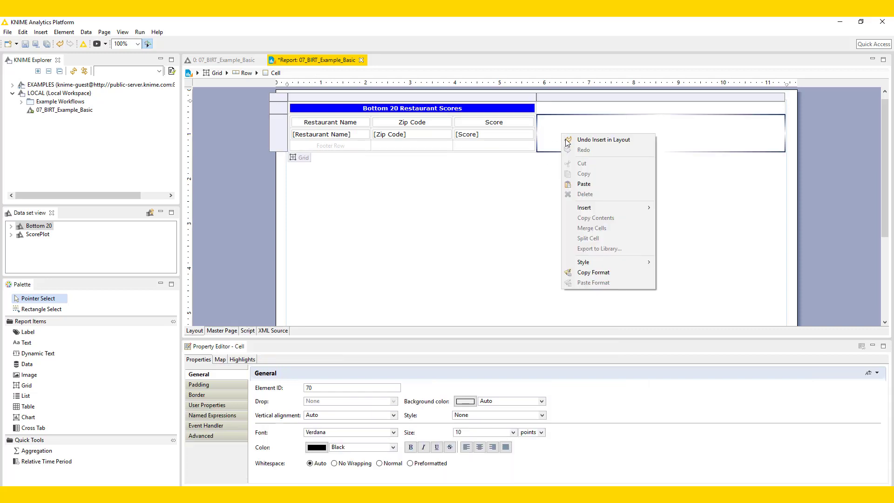
pyautogui.moveTo(624, 208)
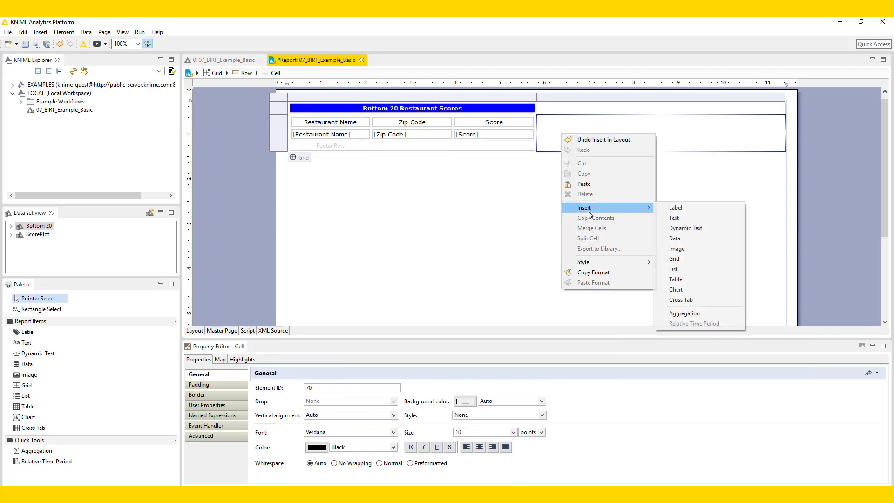
pyautogui.click(686, 247)
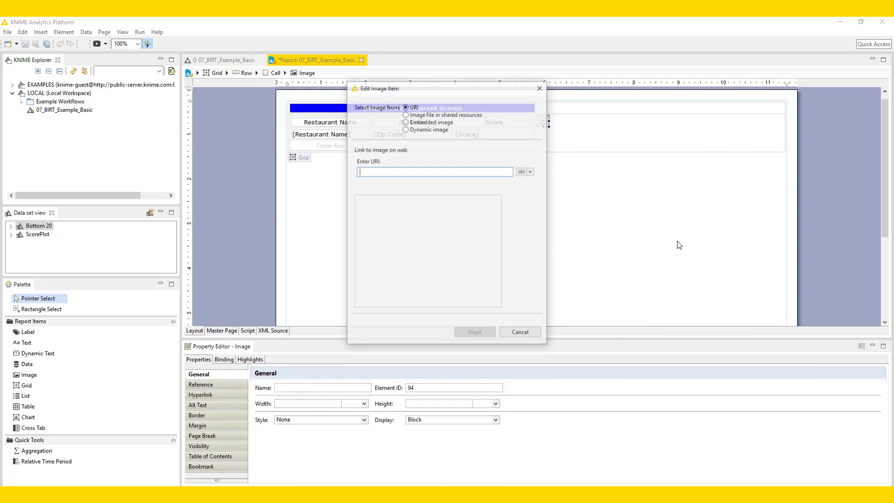
pyautogui.click(440, 134)
pyautogui.click(515, 173)
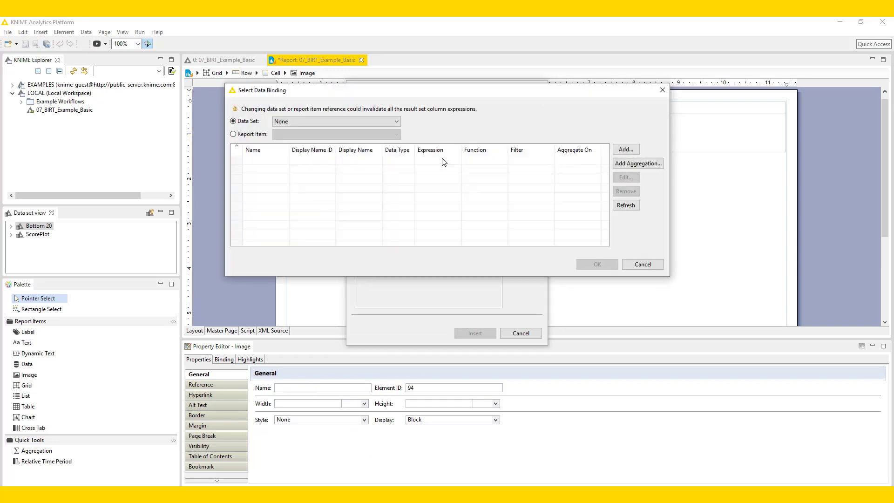
pyautogui.click(387, 122)
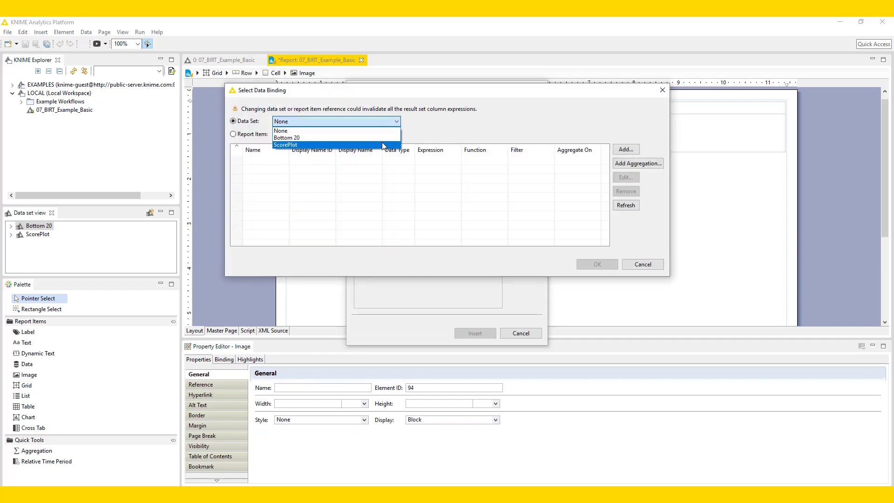
pyautogui.click(383, 146)
pyautogui.click(237, 170)
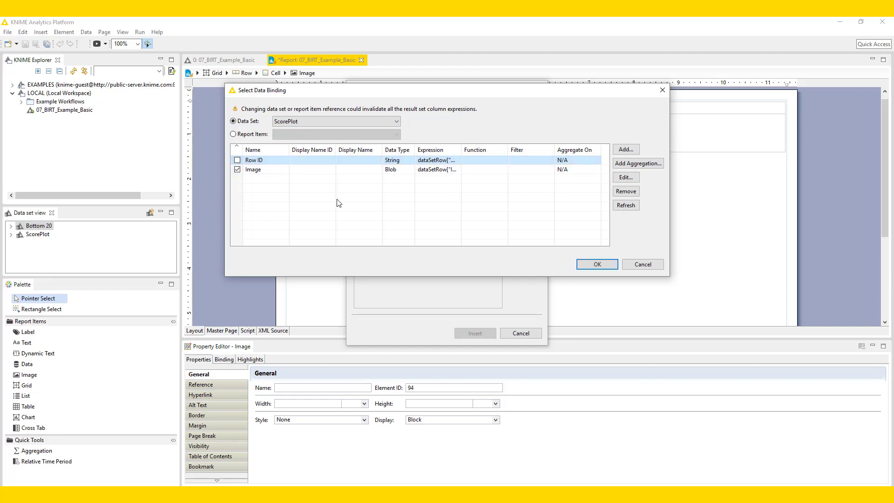
pyautogui.click(597, 264)
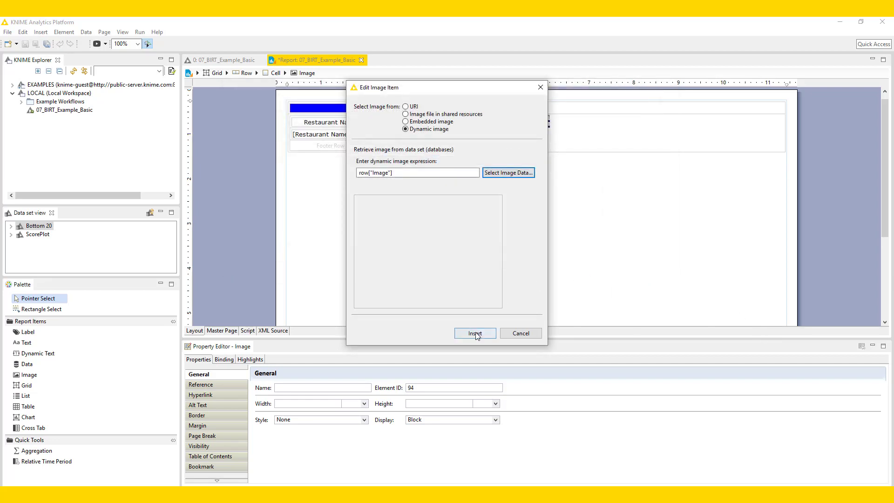
pyautogui.click(475, 333)
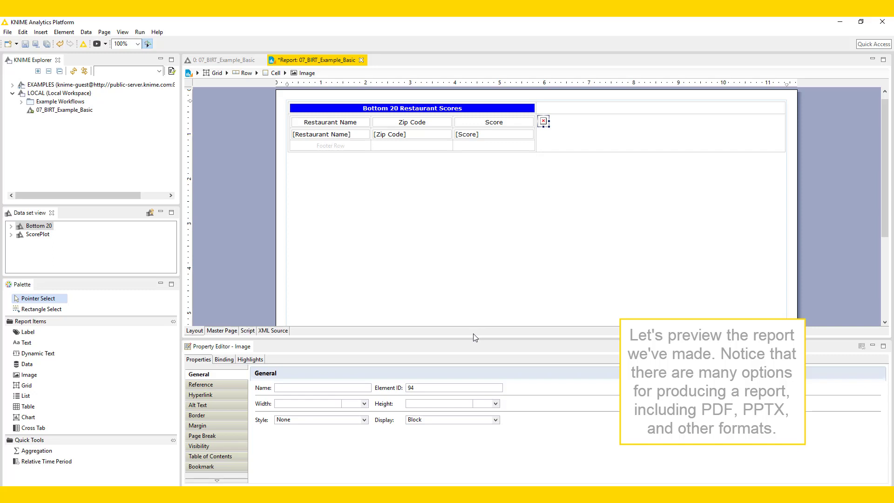
# Step: Open the View Report dropdown to preview the report in the Web Viewer
pyautogui.click(106, 44)
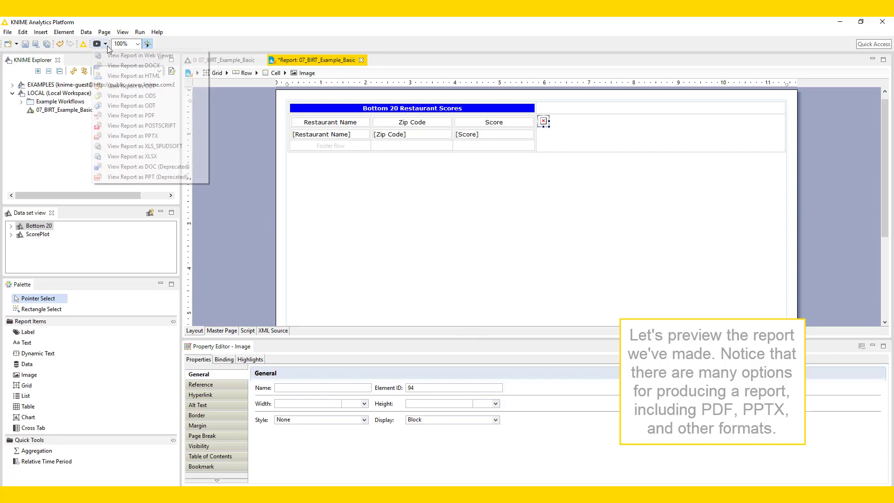